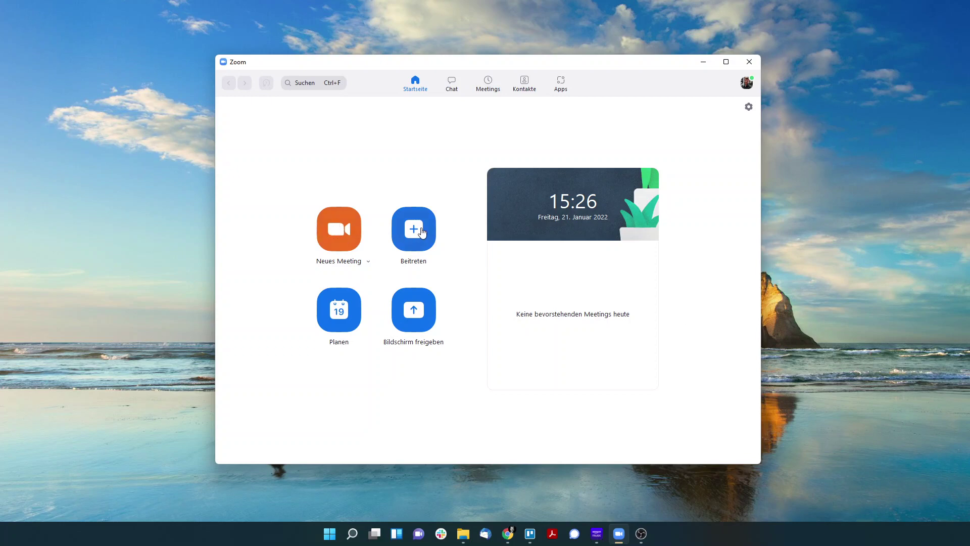
- Start a new meeting and transfer the host role to the other participant
{"action": "left_click", "coordinate": [343, 246]}
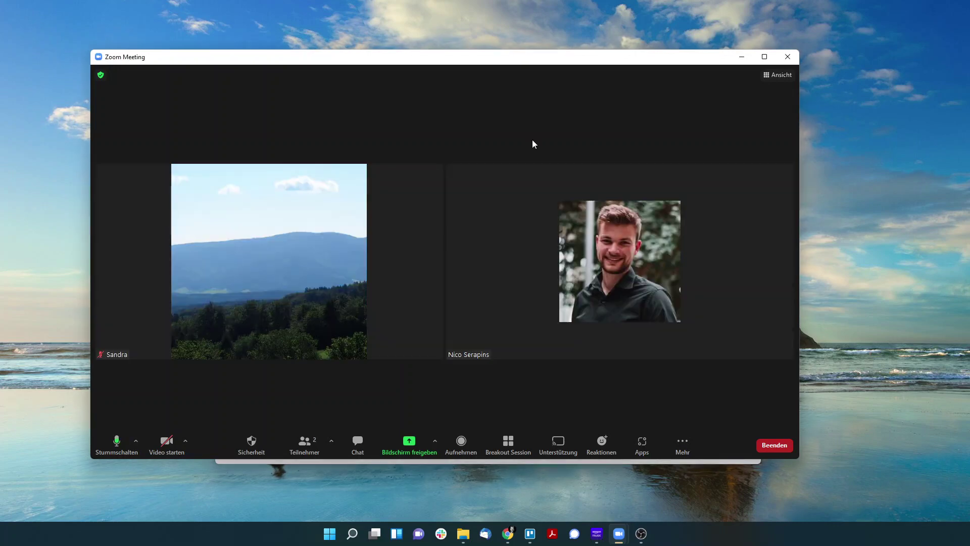
{"action": "left_click", "coordinate": [305, 444]}
{"action": "mouse_move", "coordinate": [885, 122]}
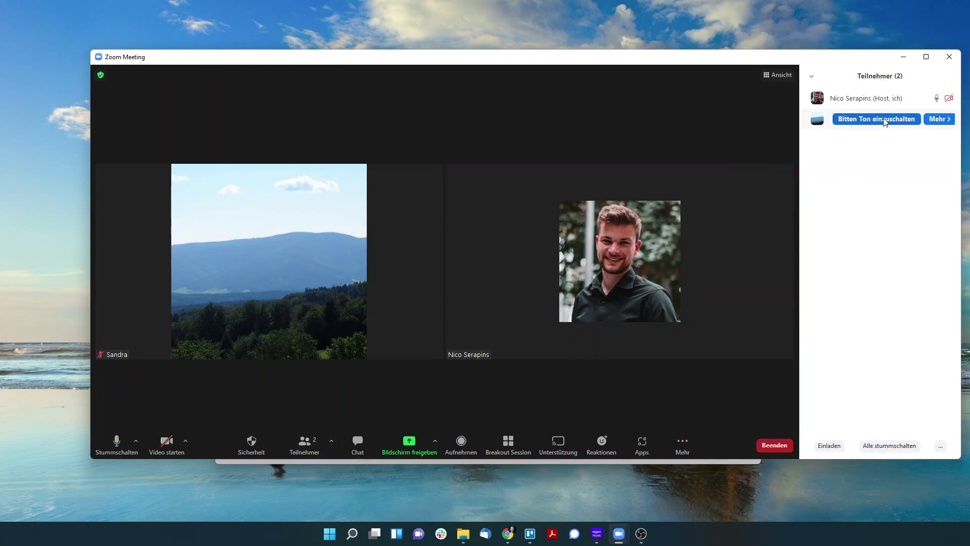
{"action": "left_click", "coordinate": [939, 121]}
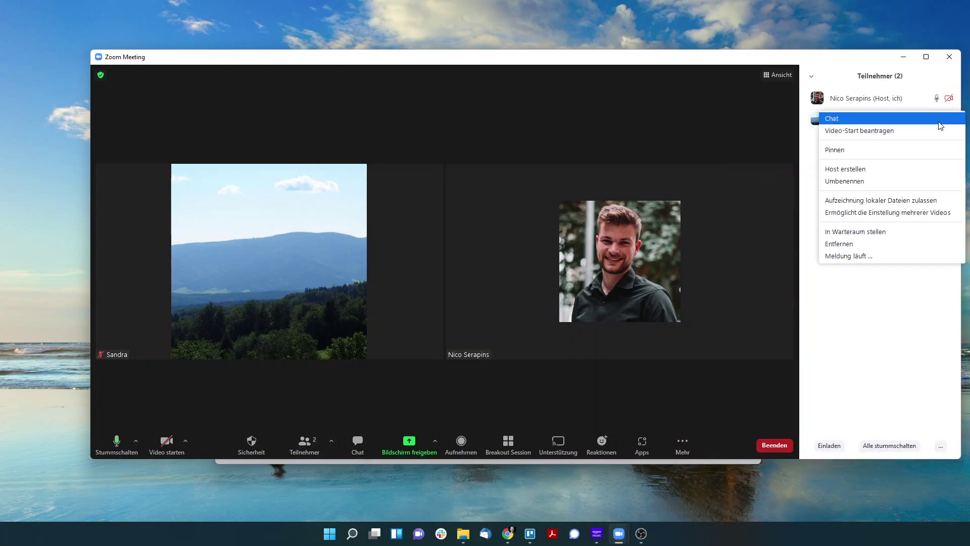
{"action": "left_click", "coordinate": [903, 172]}
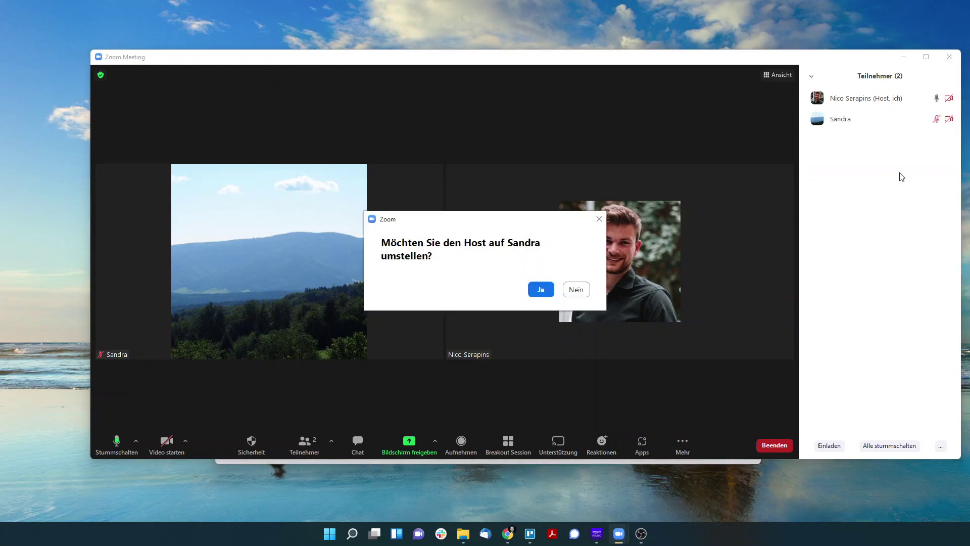
{"action": "left_click", "coordinate": [540, 291]}
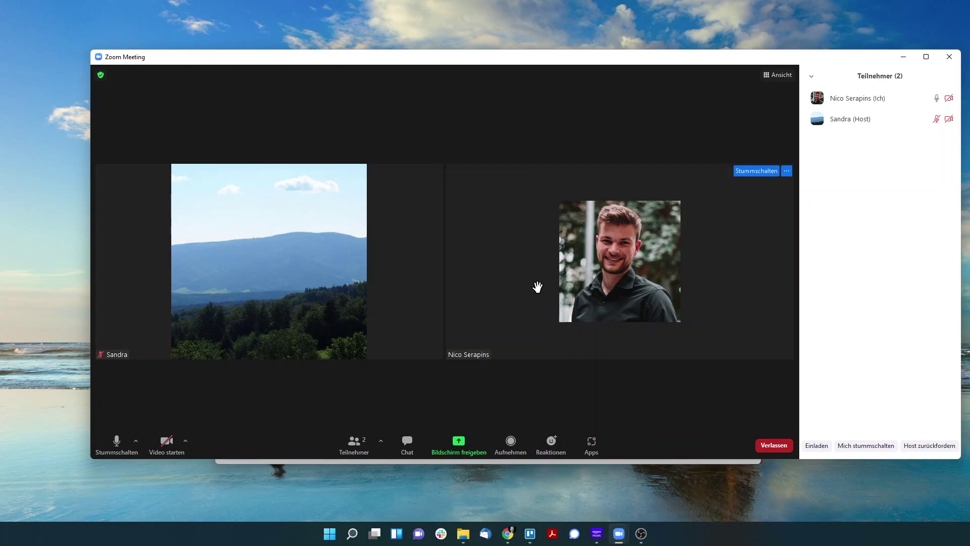
- Try to share the screen as a regular participant without the host role
{"action": "left_click", "coordinate": [476, 439]}
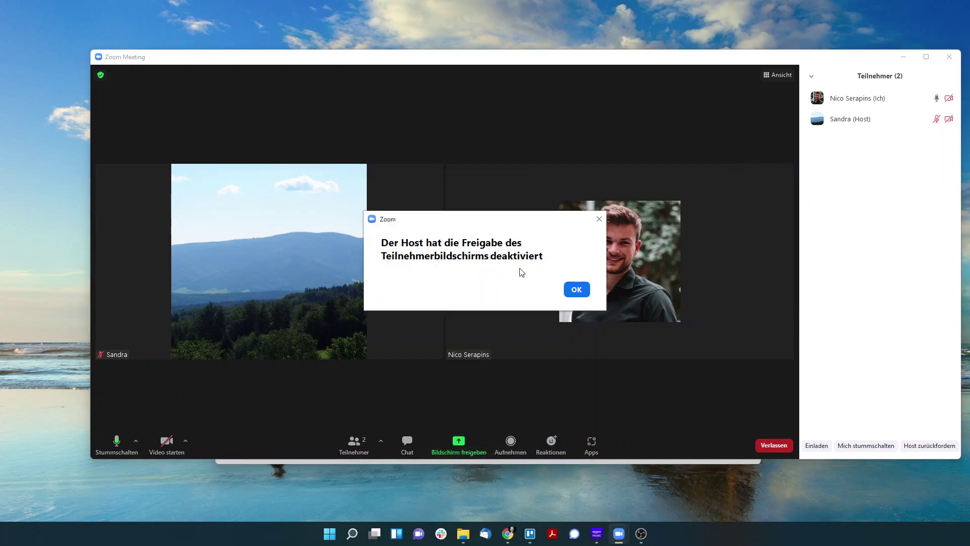
{"action": "left_click", "coordinate": [578, 291]}
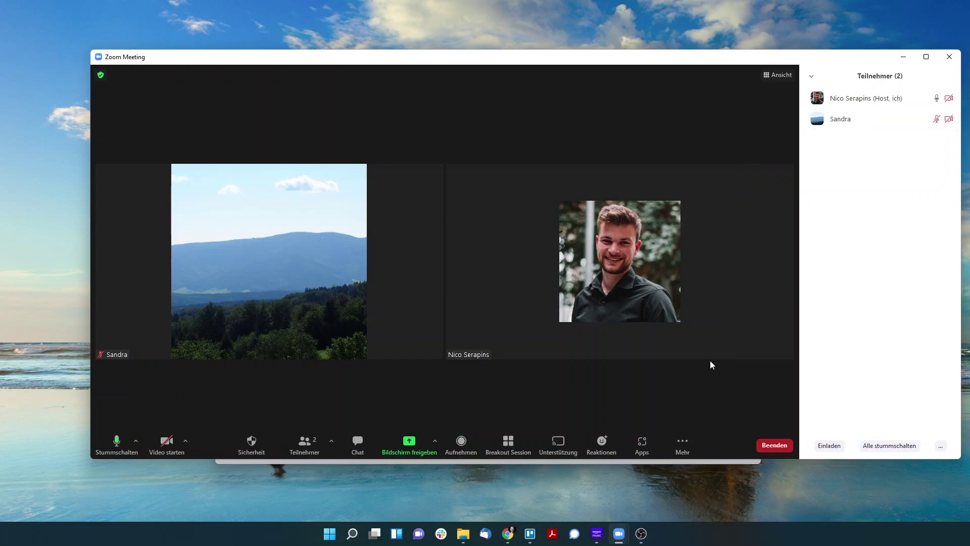
- Switch to Chrome and activate the Co-Moderator setting under In Meeting (Grundlagen) in the Zoom account settings
{"action": "left_click", "coordinate": [508, 533]}
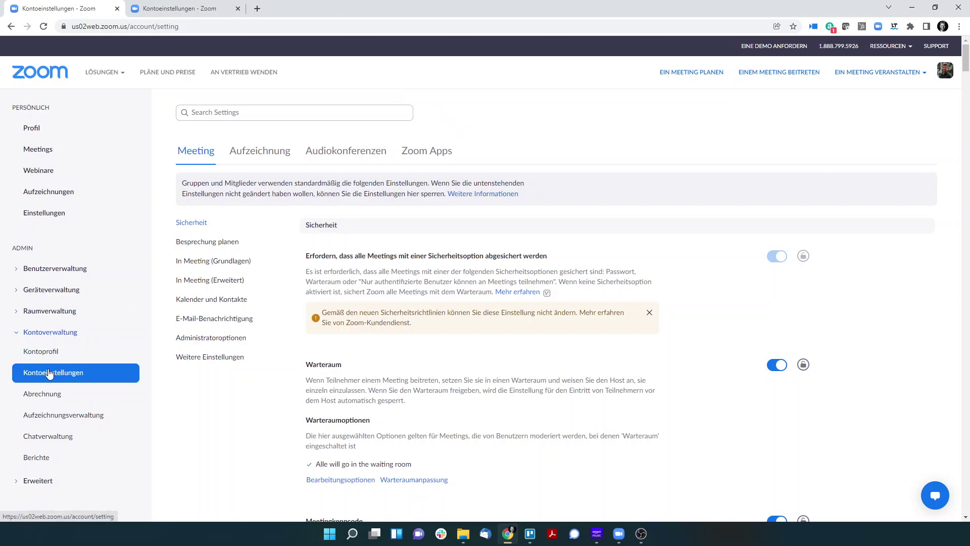
{"action": "left_click", "coordinate": [199, 261]}
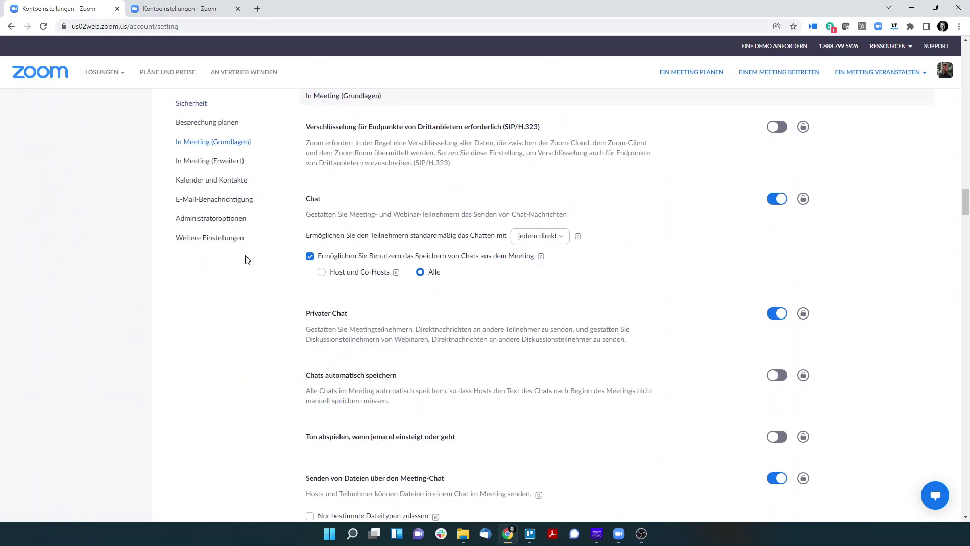
{"action": "scroll", "coordinate": [381, 210], "scroll_direction": "down", "scroll_amount": 8}
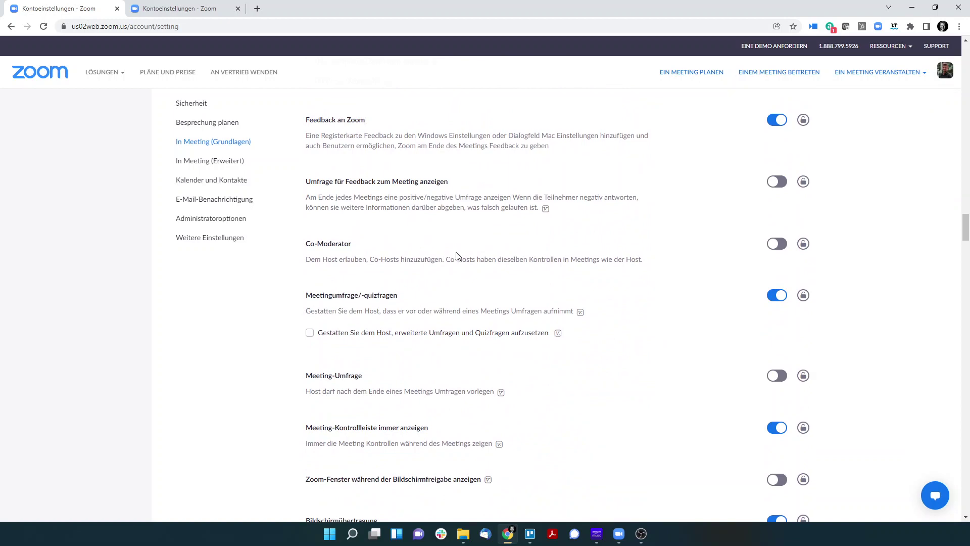
{"action": "left_click", "coordinate": [777, 244]}
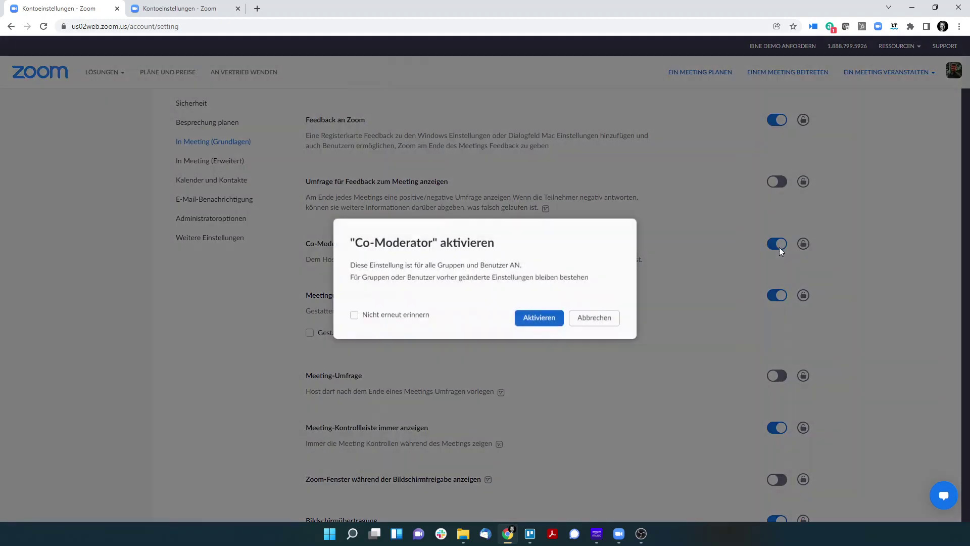
{"action": "left_click", "coordinate": [546, 324]}
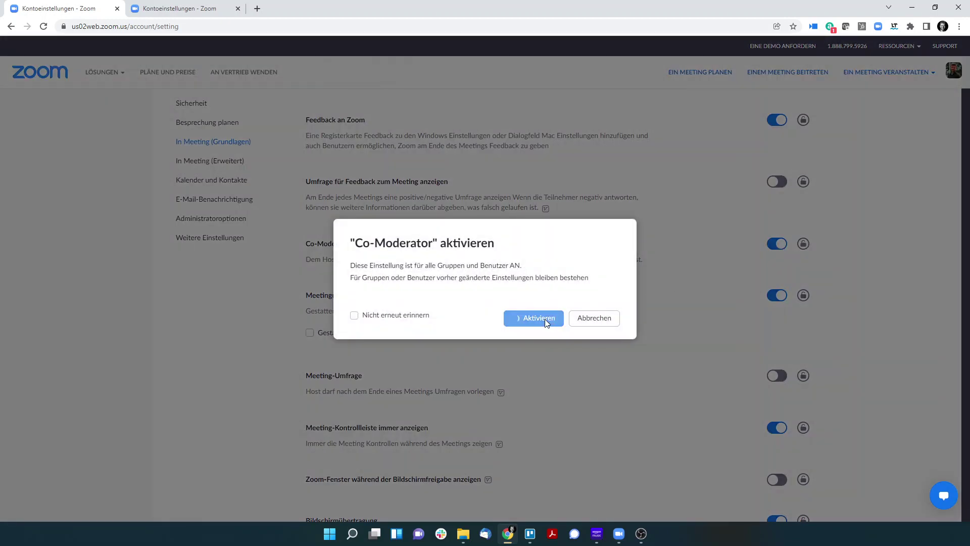
- Return to the Zoom meeting and check which host actions are available for the other participant
{"action": "left_click", "coordinate": [912, 7]}
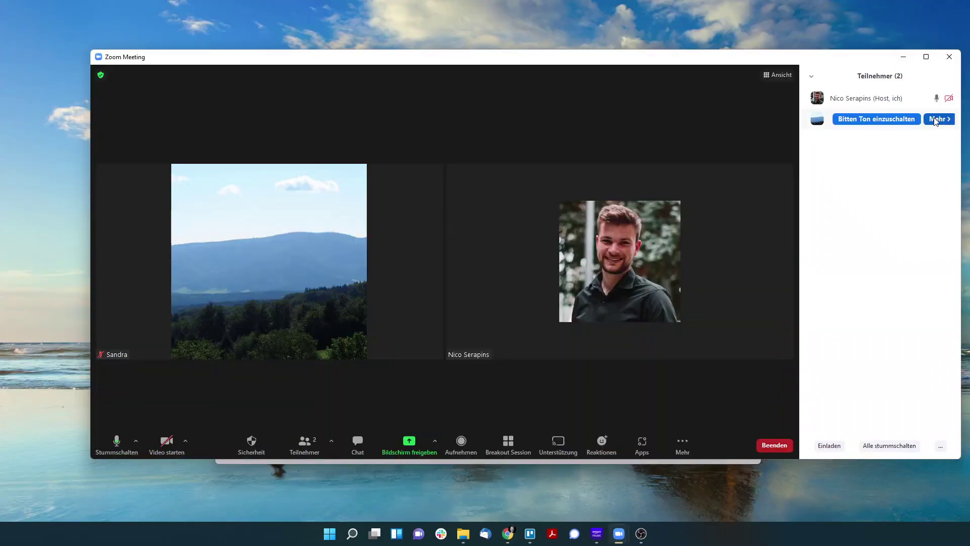
{"action": "left_click", "coordinate": [929, 120]}
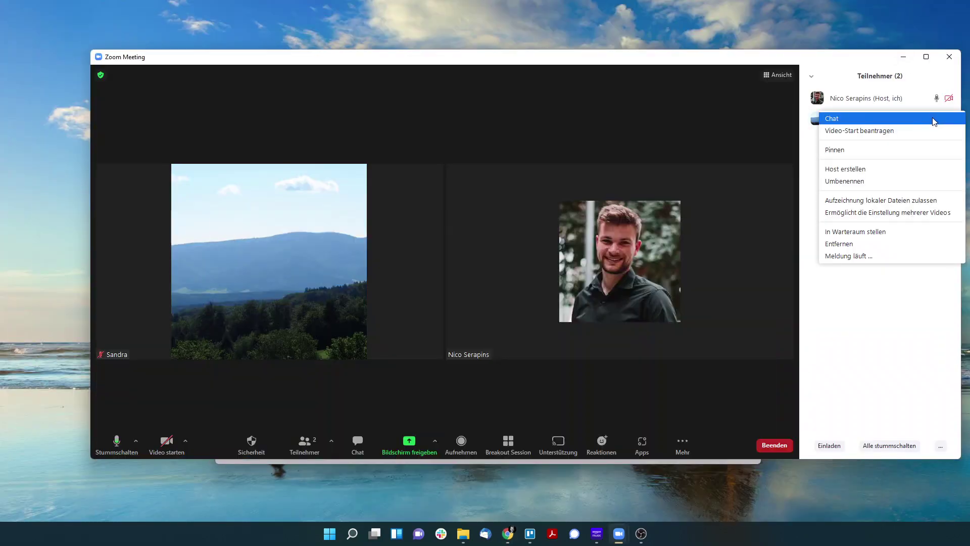
{"action": "left_click", "coordinate": [839, 332]}
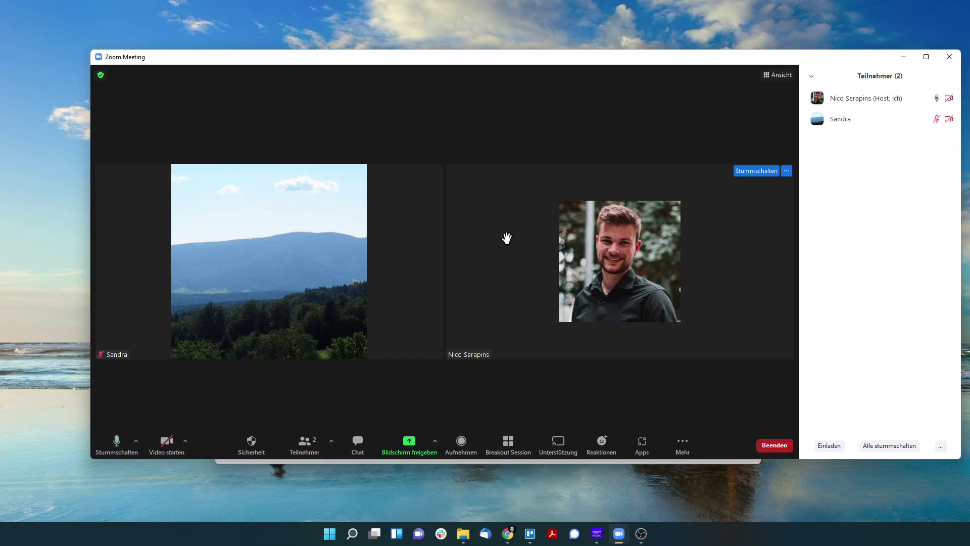
- Look through the basic and advanced sharing sources and share Bildschirm 2 with the meeting
{"action": "left_click", "coordinate": [407, 445]}
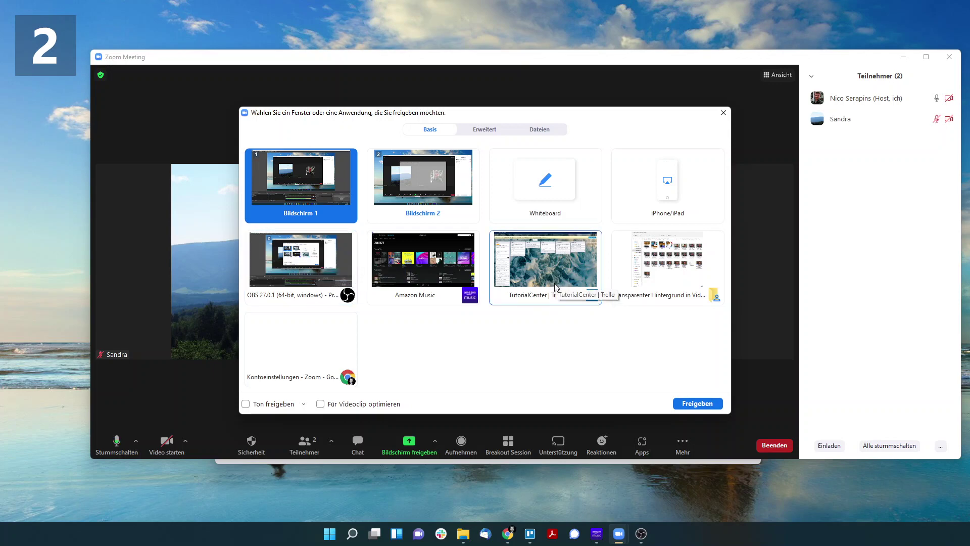
{"action": "key", "text": "Right"}
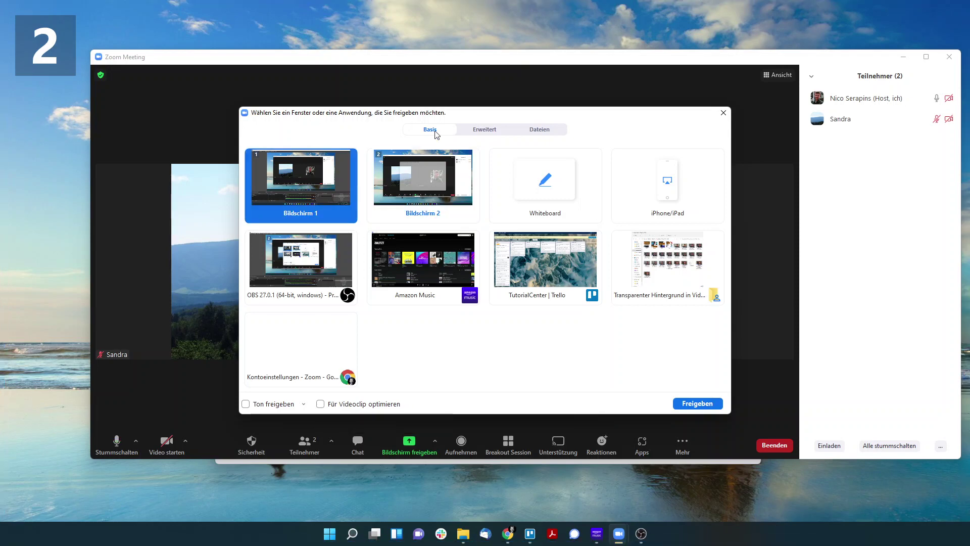
{"action": "left_click", "coordinate": [470, 130]}
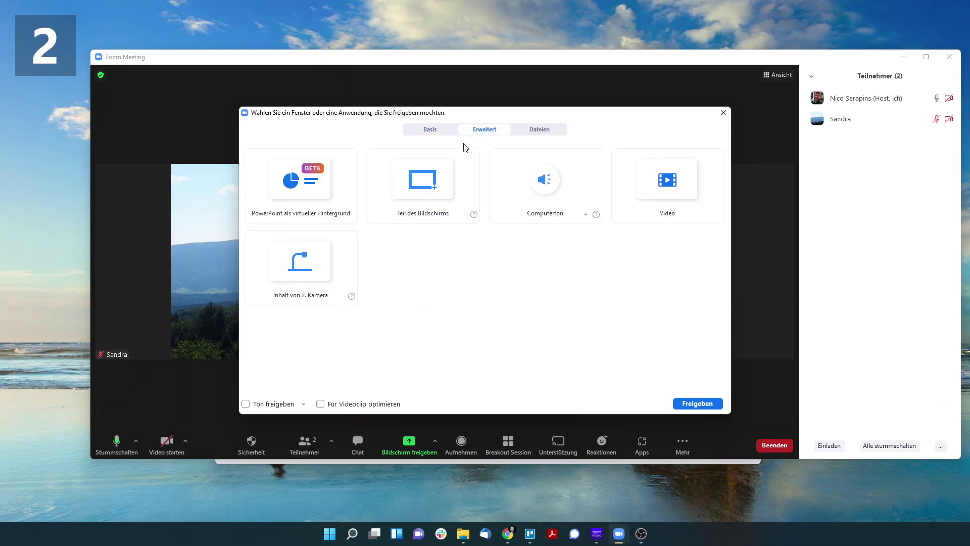
{"action": "left_click", "coordinate": [422, 192]}
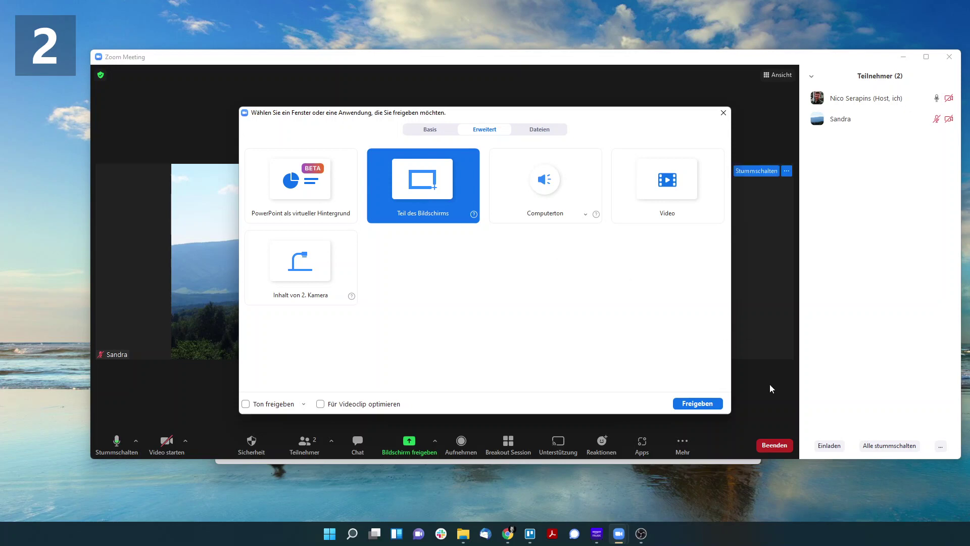
{"action": "left_click", "coordinate": [445, 132]}
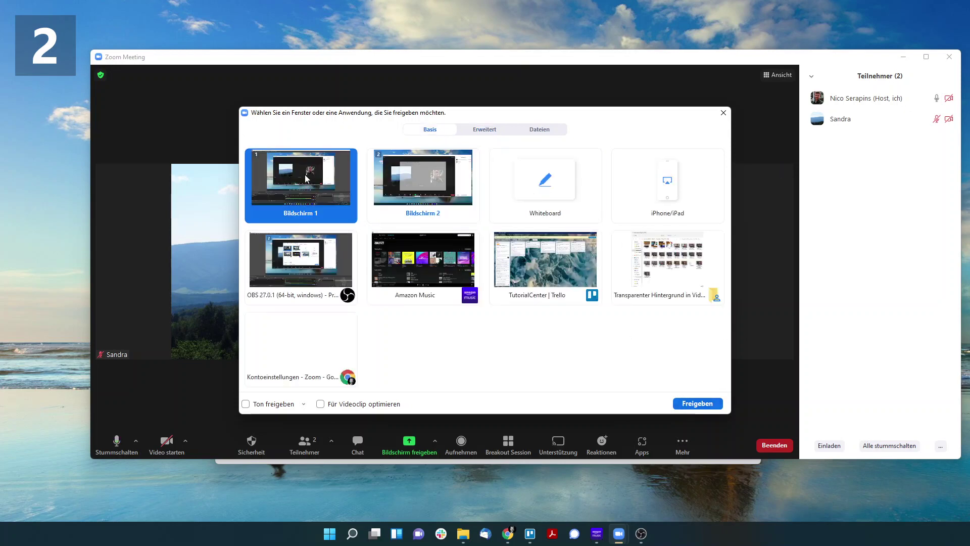
{"action": "left_click", "coordinate": [377, 157]}
{"action": "left_click", "coordinate": [698, 404]}
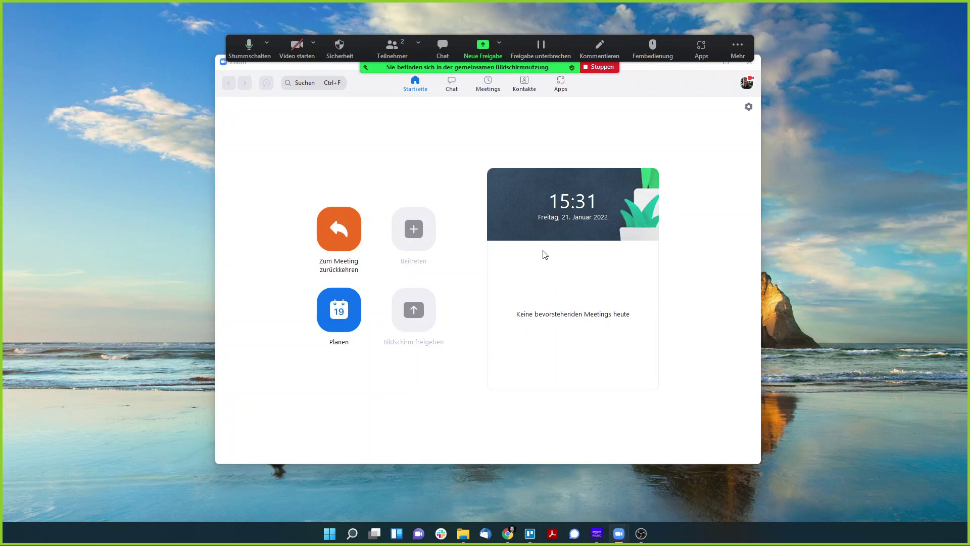
- Review the sources offered for a new share and the advanced options for who may share
{"action": "left_click", "coordinate": [481, 50]}
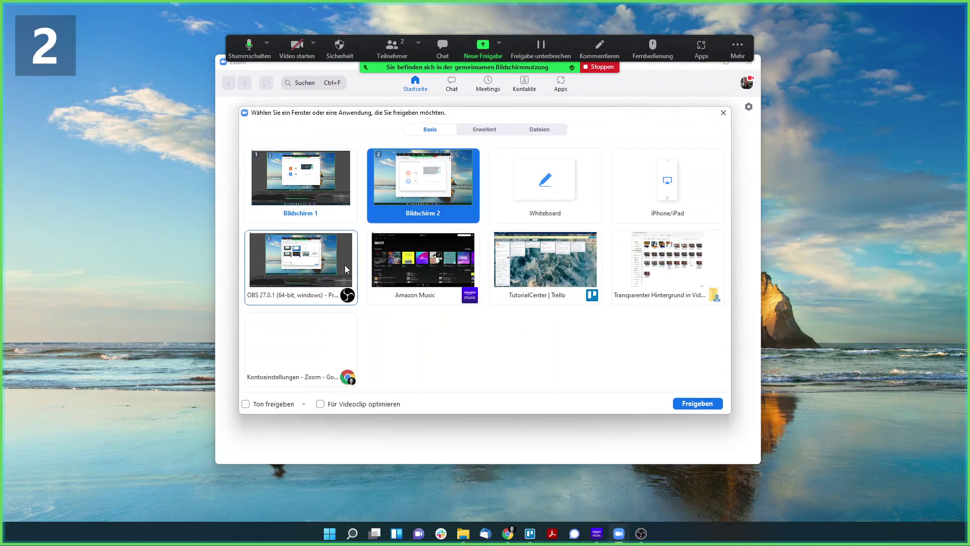
{"action": "left_click", "coordinate": [724, 112]}
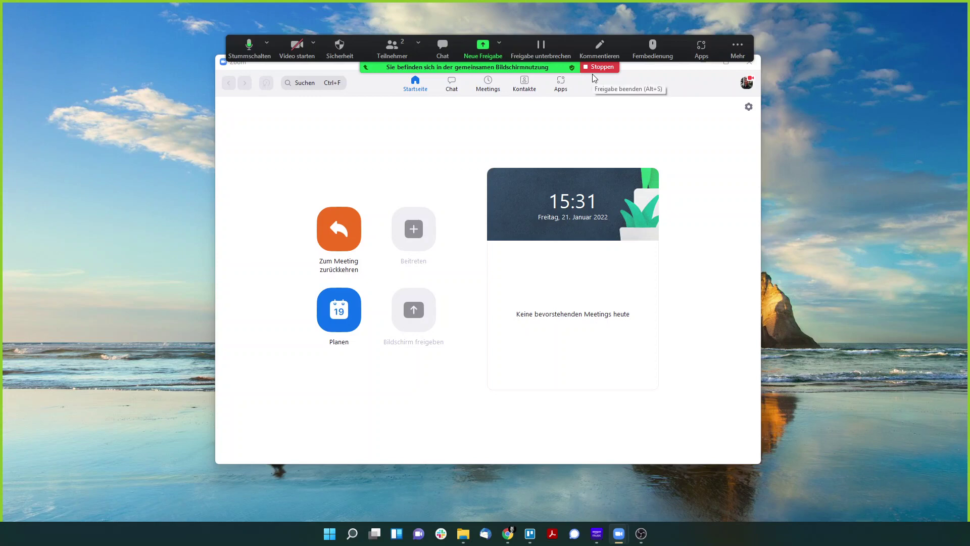
{"action": "left_click", "coordinate": [499, 44]}
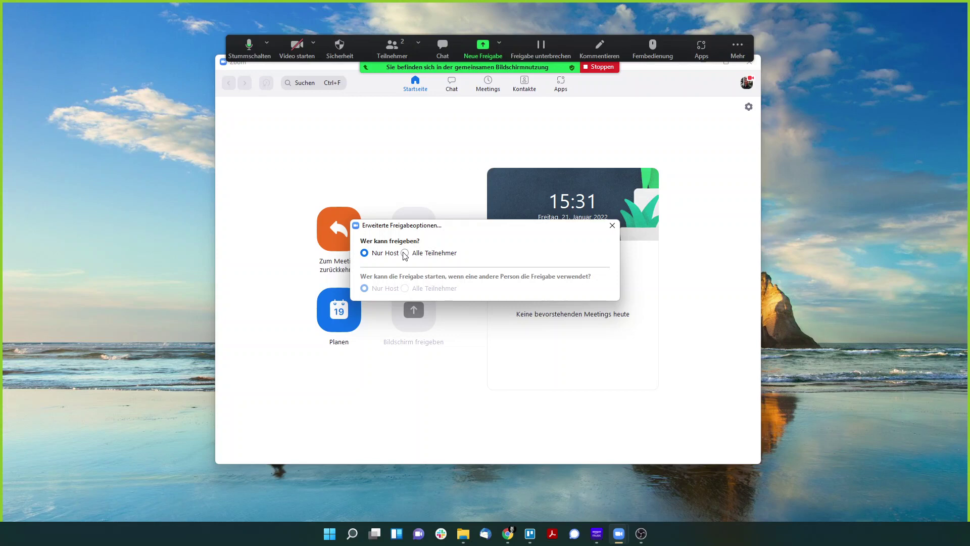
{"action": "left_click", "coordinate": [613, 225]}
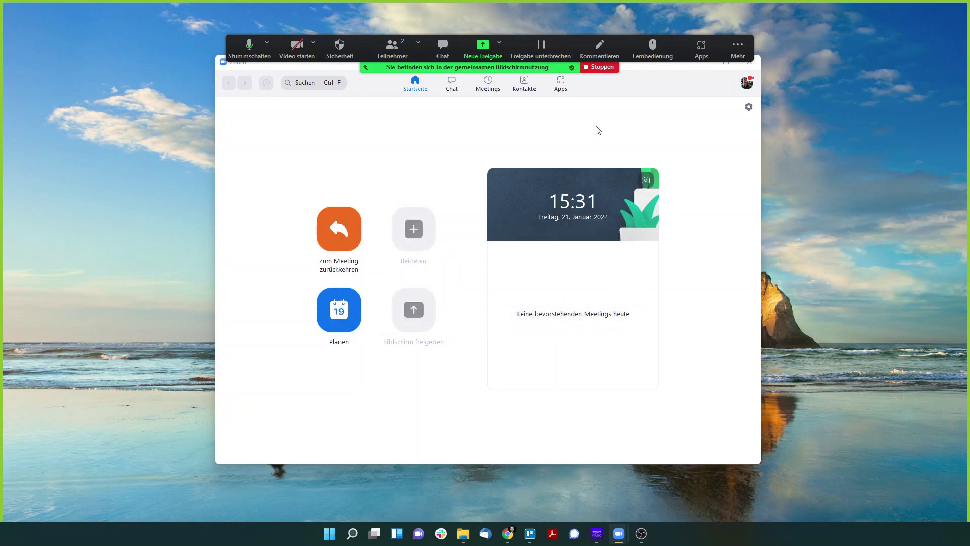
- Stop sharing Bildschirm 2 and share only a part of the screen using the advanced source Teil des Bildschirms
{"action": "left_click", "coordinate": [600, 71]}
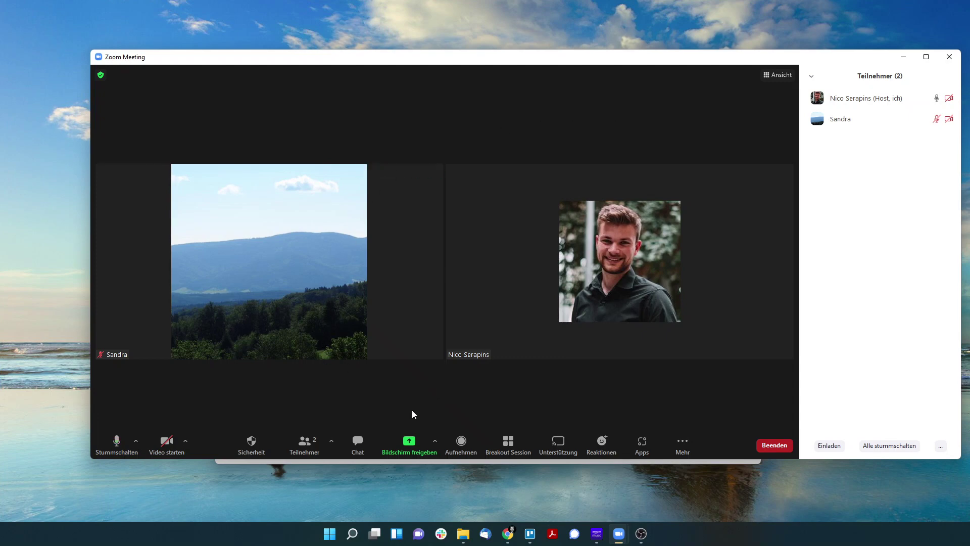
{"action": "left_click", "coordinate": [409, 443]}
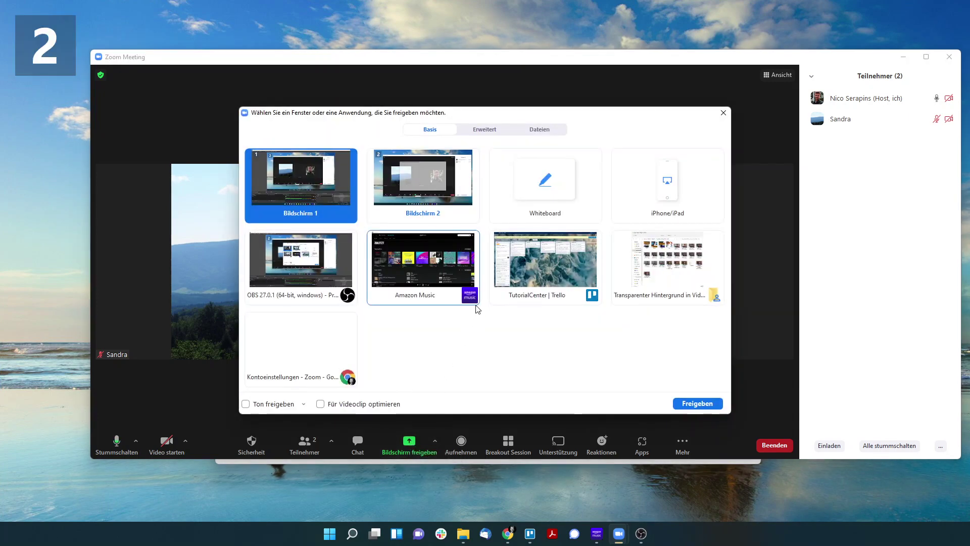
{"action": "left_click", "coordinate": [532, 132]}
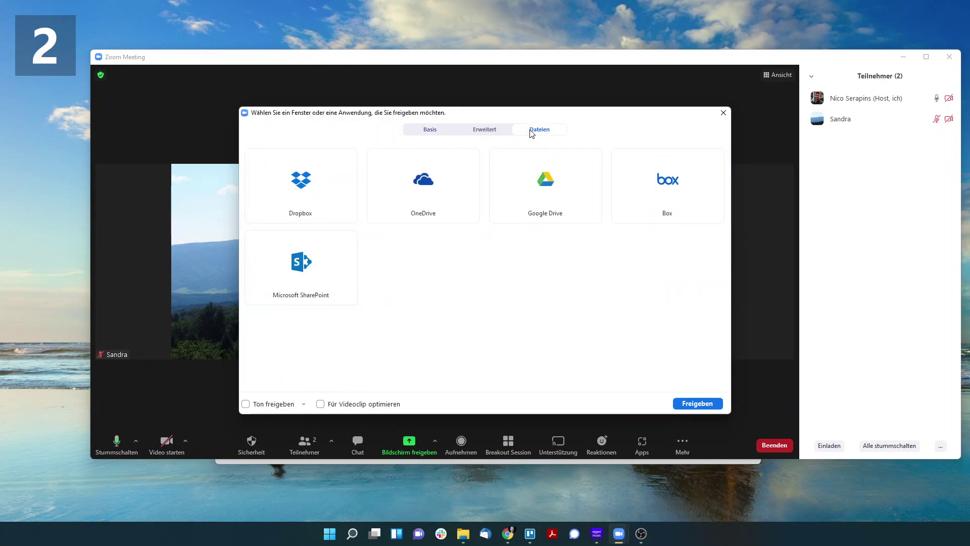
{"action": "left_click", "coordinate": [478, 132]}
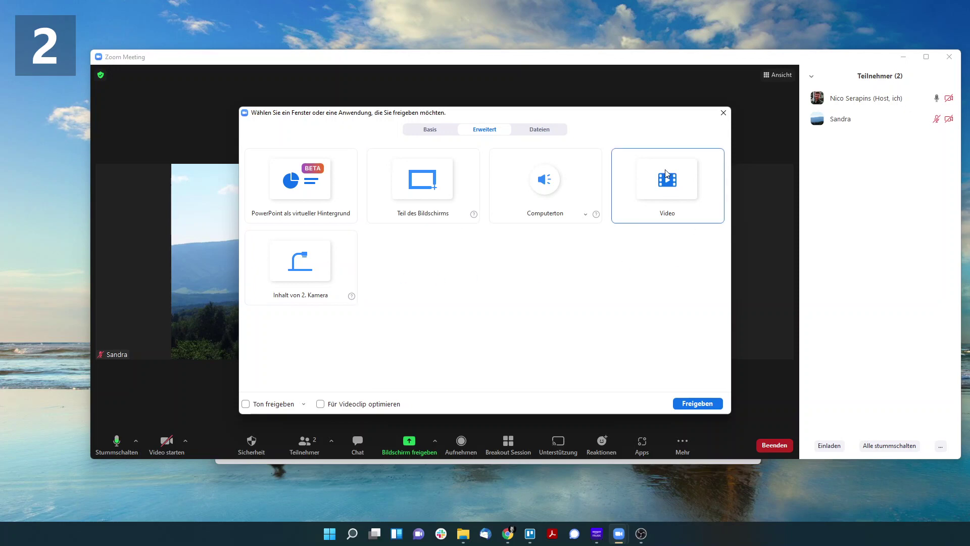
{"action": "left_click", "coordinate": [667, 183]}
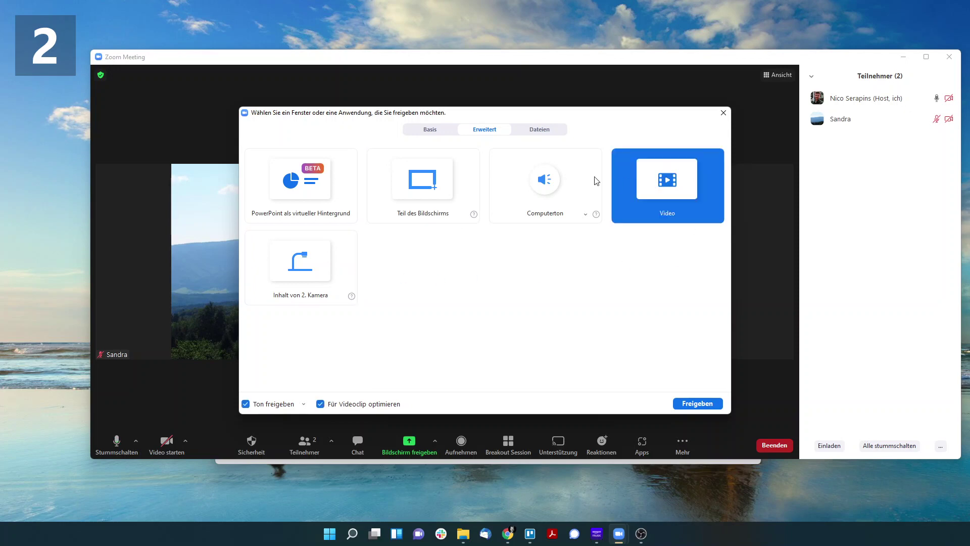
{"action": "left_click", "coordinate": [427, 208]}
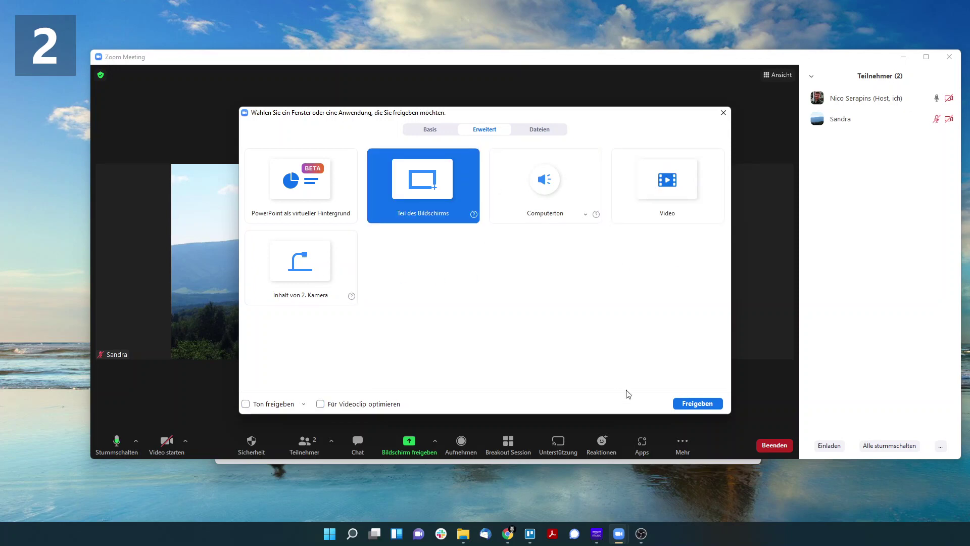
{"action": "left_click", "coordinate": [685, 403]}
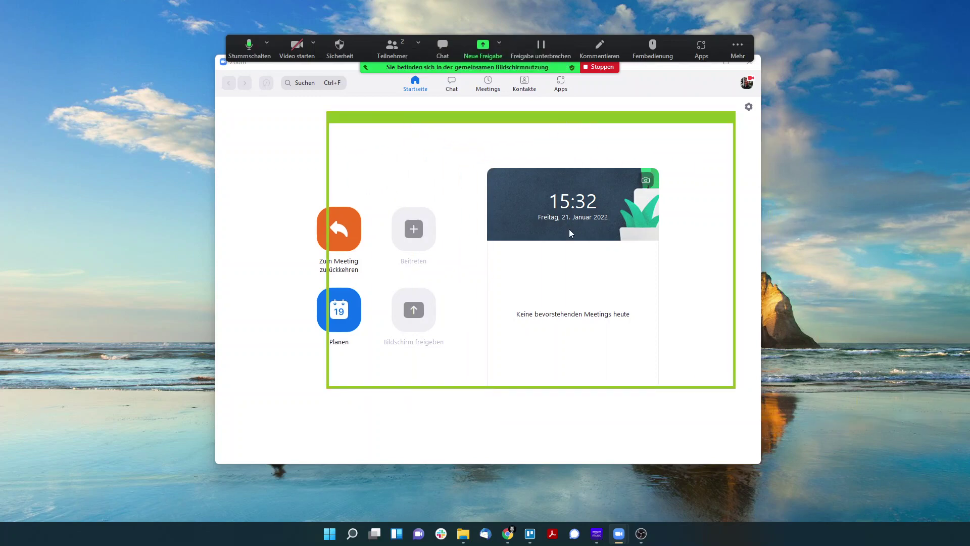
- Enlarge the shared area from its lower-right corner, shift its frame slightly left and down, and end the share
{"action": "left_click_drag", "start_coordinate": [735, 387], "coordinate": [768, 418]}
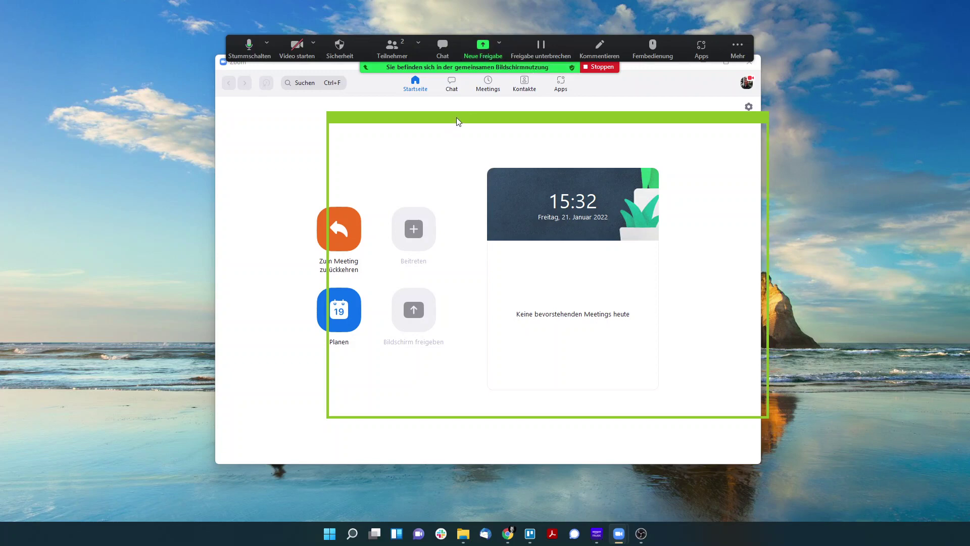
{"action": "left_click_drag", "start_coordinate": [458, 123], "coordinate": [441, 129]}
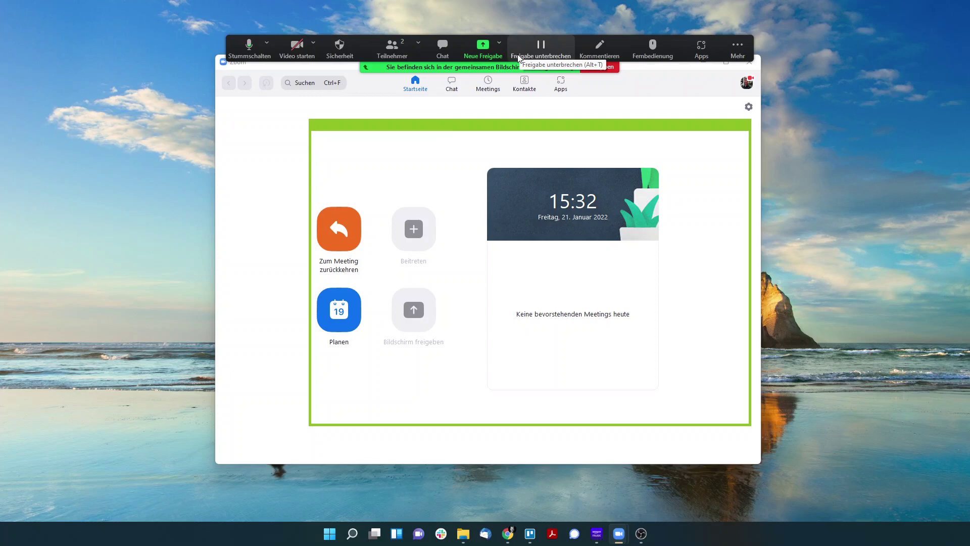
{"action": "left_click", "coordinate": [601, 66]}
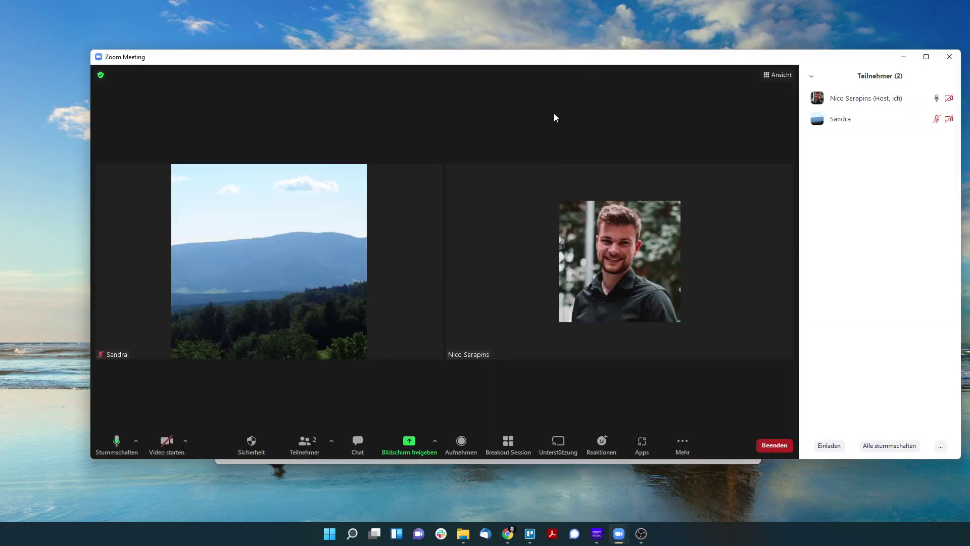